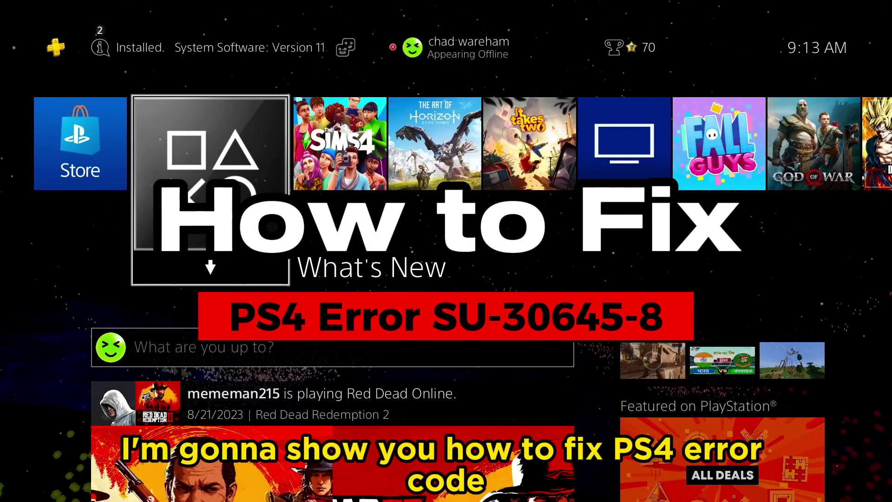
Move the home-row focus from What's New to The Sims 4
{"action": "key", "text": "Right"}
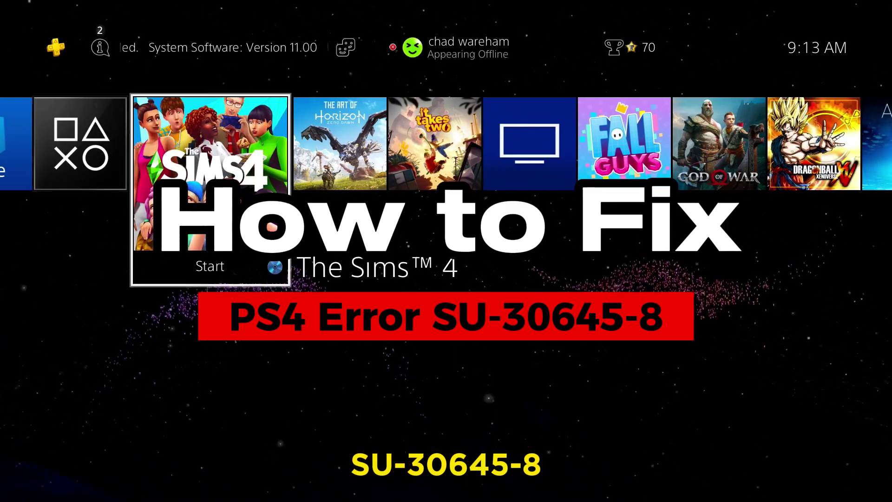
Step right along the home row to highlight The Sims 4 tile
{"action": "key", "text": "Right"}
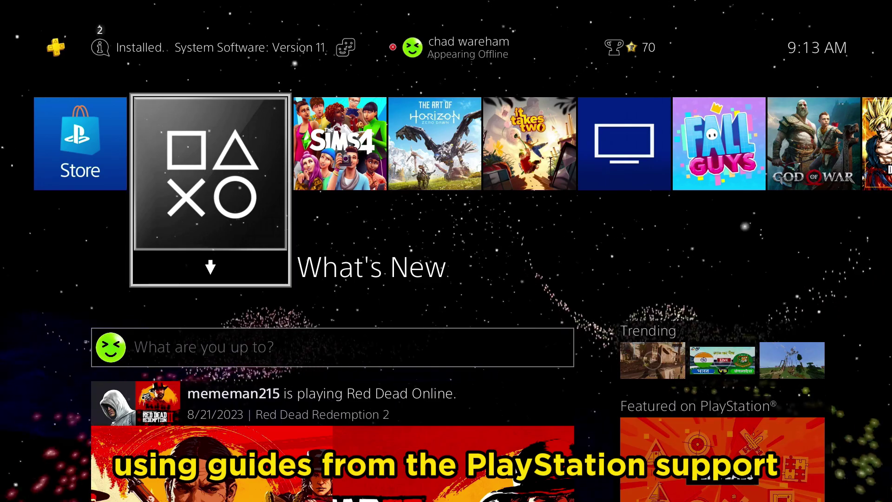
{"action": "key", "text": "Right"}
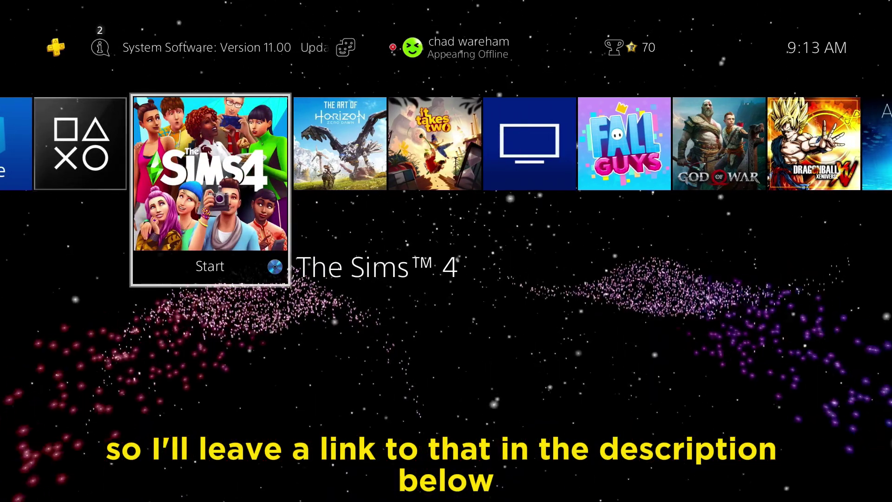